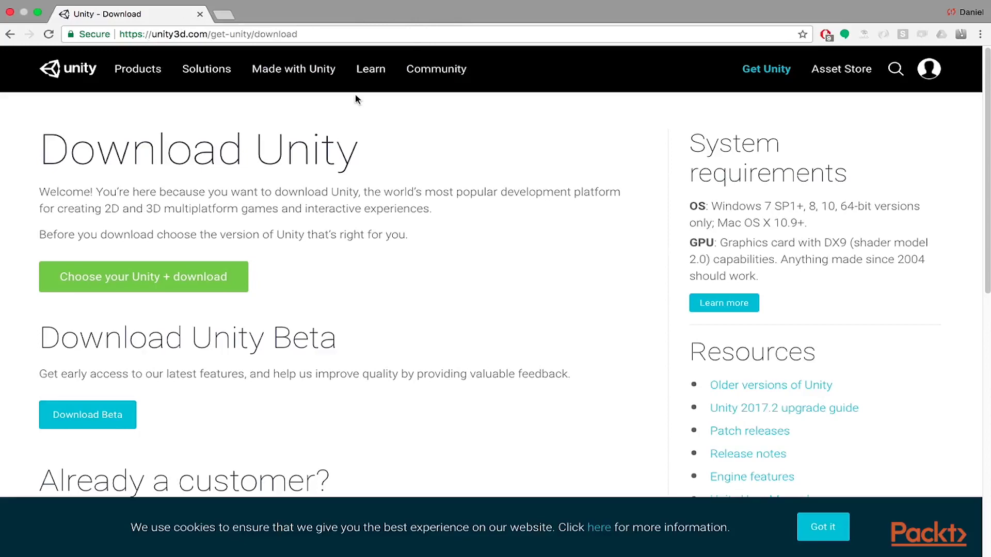
Go to the Unity Store plan choices and pick the free Personal plan
{"action": "scroll", "coordinate": [417, 166], "scroll_direction": "down", "scroll_amount": 3}
{"action": "left_click", "coordinate": [144, 210]}
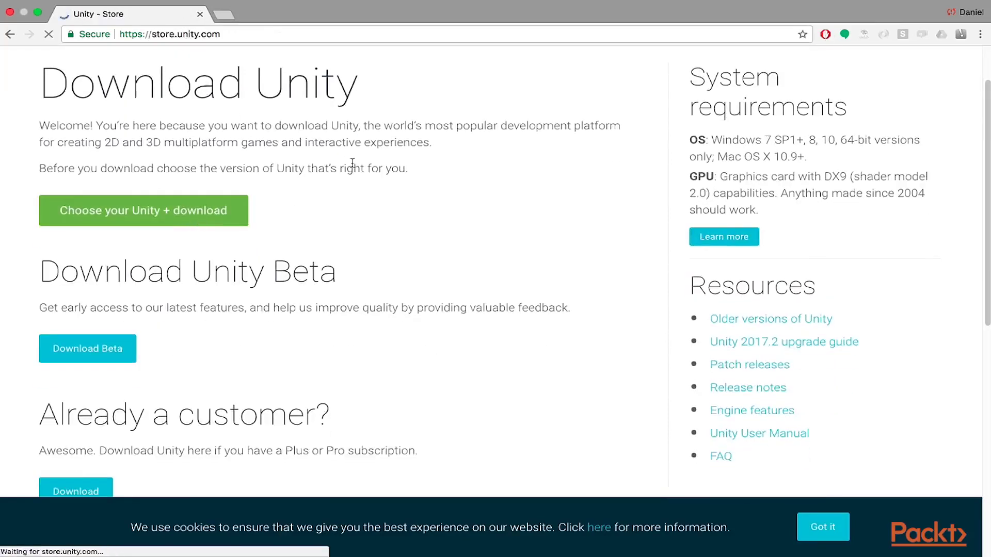
{"action": "scroll", "coordinate": [117, 235], "scroll_direction": "down", "scroll_amount": 3}
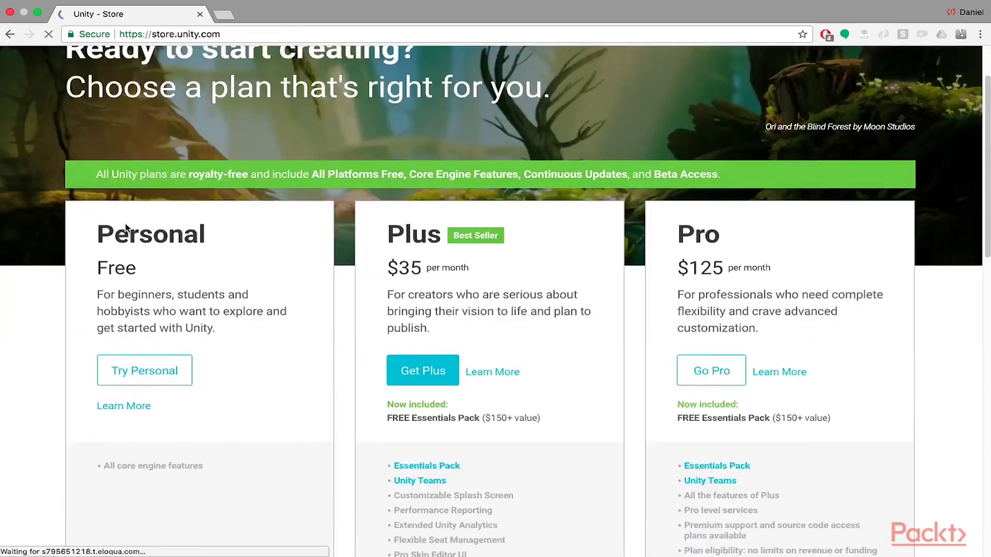
{"action": "scroll", "coordinate": [209, 298], "scroll_direction": "down", "scroll_amount": 3}
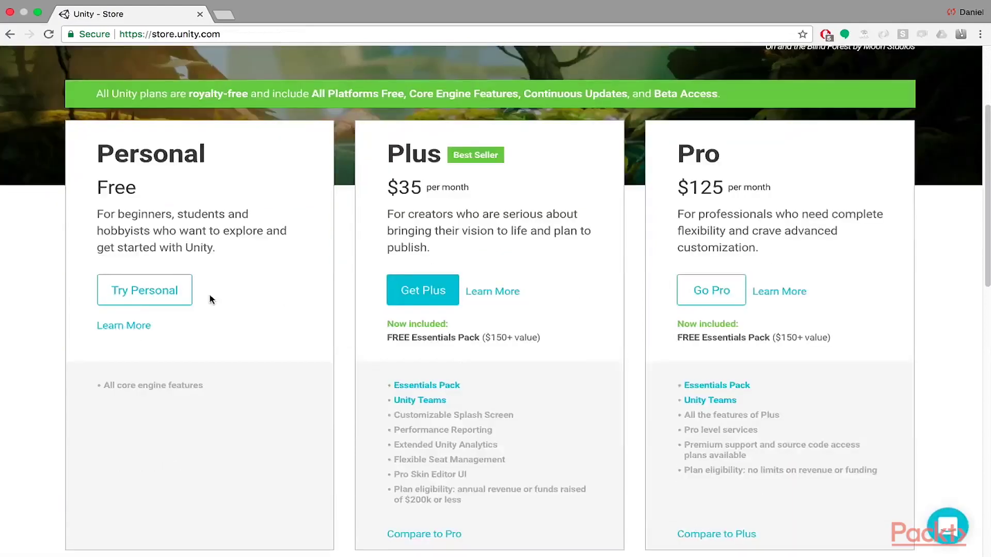
{"action": "left_click", "coordinate": [160, 301]}
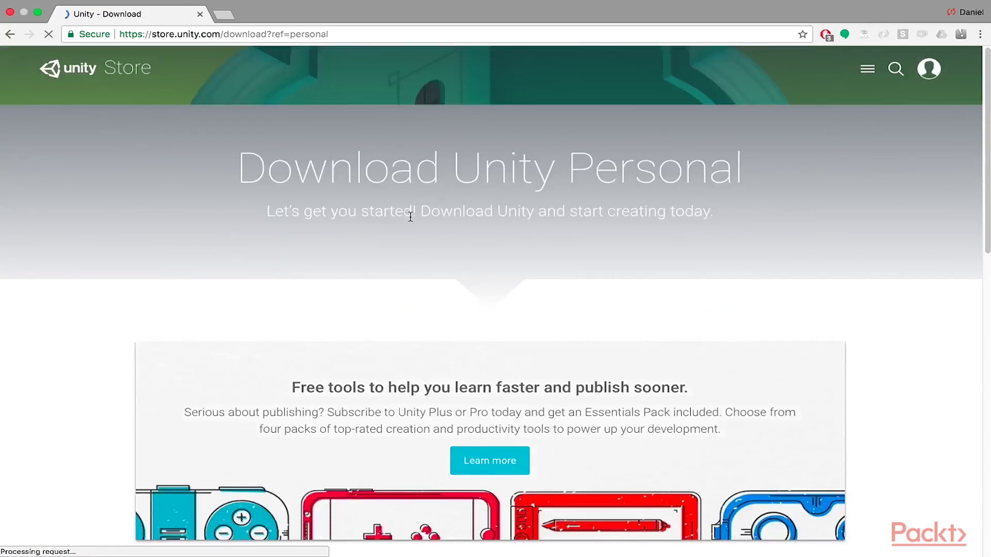
Tick the checkbox confirming eligibility to use Unity Personal
{"action": "scroll", "coordinate": [566, 257], "scroll_direction": "down", "scroll_amount": 10}
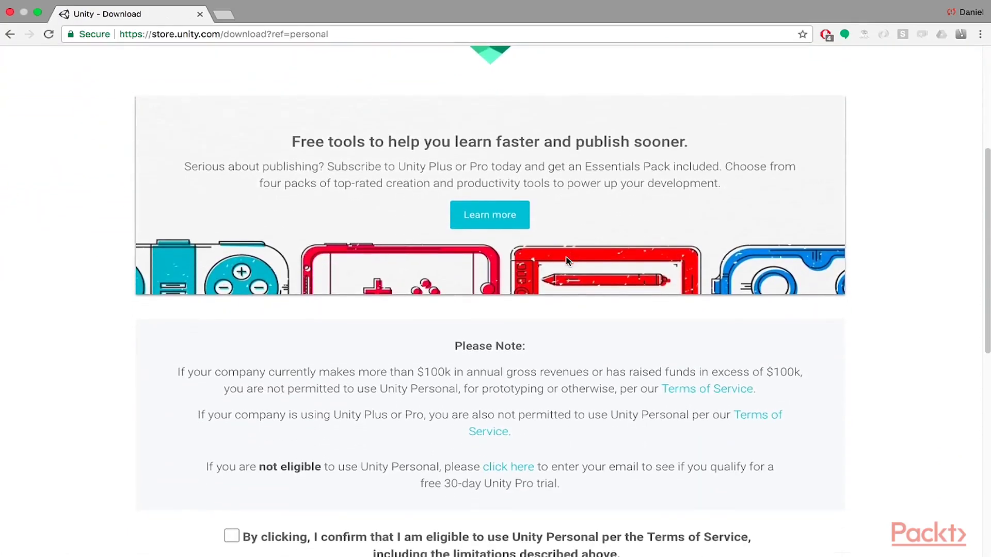
{"action": "scroll", "coordinate": [566, 258], "scroll_direction": "down", "scroll_amount": 2}
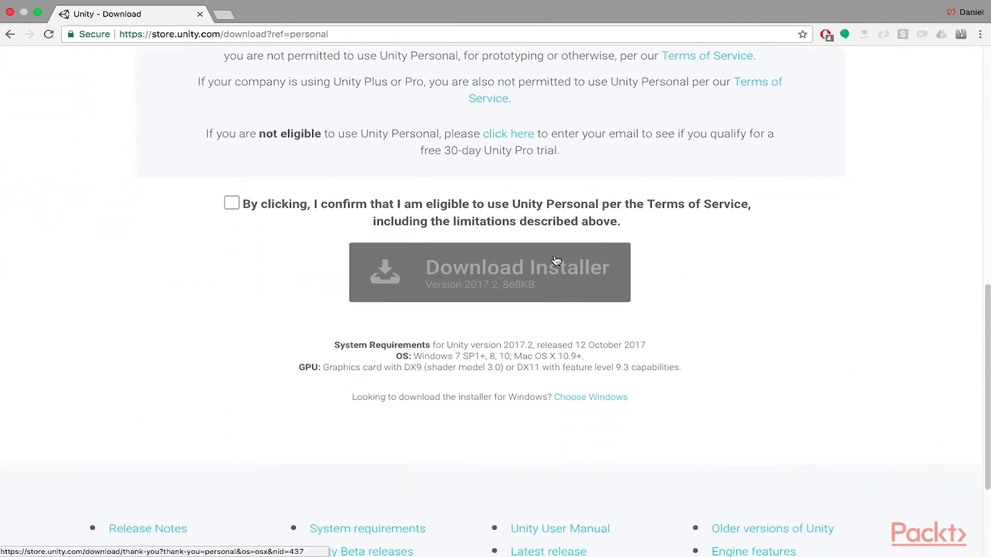
{"action": "left_click", "coordinate": [233, 203]}
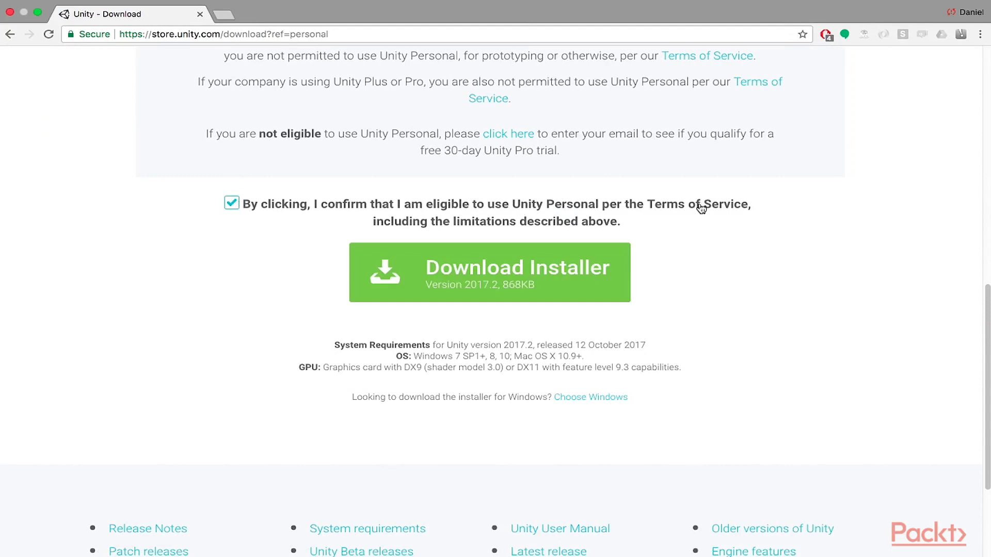
{"action": "scroll", "coordinate": [724, 212], "scroll_direction": "down", "scroll_amount": 1}
{"action": "scroll", "coordinate": [736, 194], "scroll_direction": "up", "scroll_amount": 6}
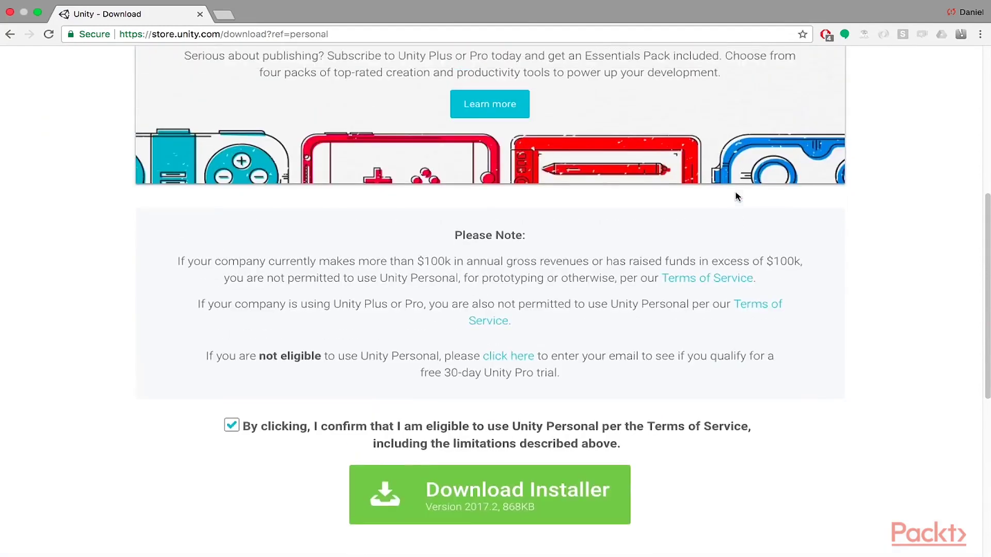
{"action": "scroll", "coordinate": [737, 195], "scroll_direction": "up", "scroll_amount": 6}
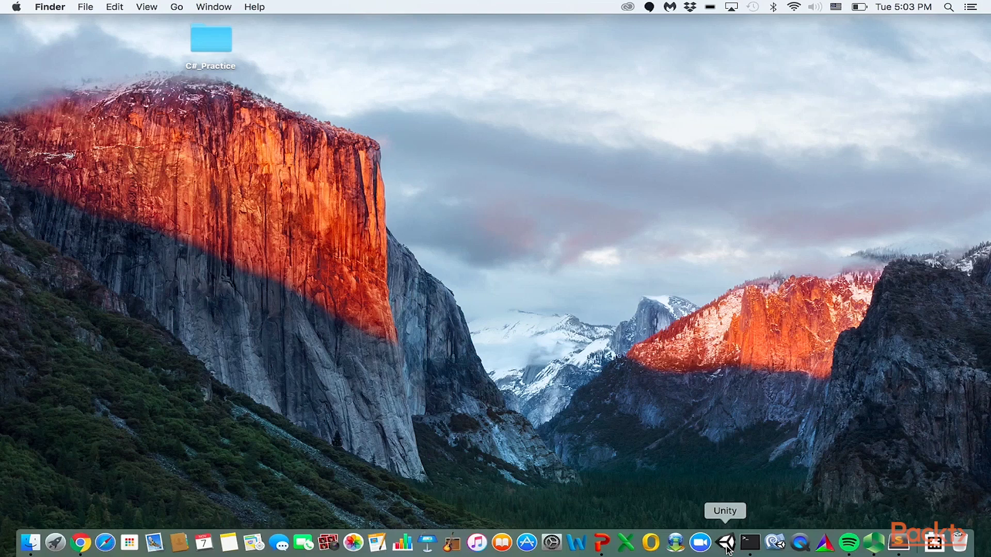
Launch Unity 5.6.1f1 from the Dock to bring up its on-disk projects list
{"action": "left_click", "coordinate": [726, 542]}
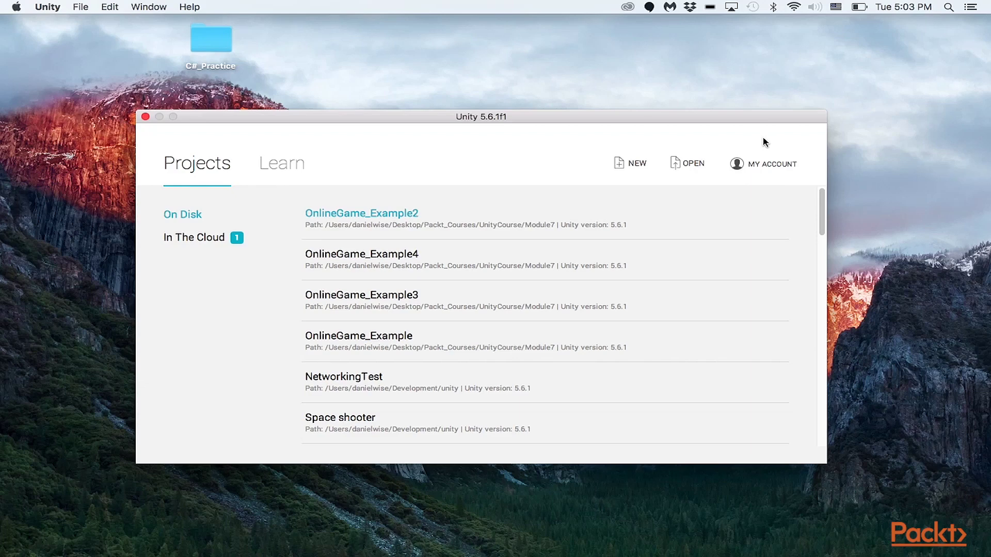
Create a new project named Tour_Eample using the 2D template
{"action": "left_click", "coordinate": [635, 169]}
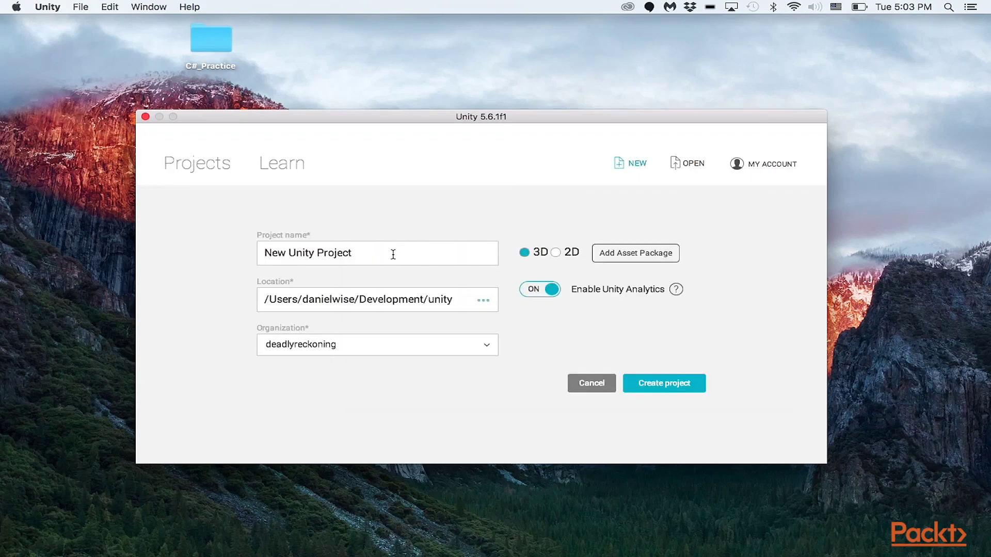
{"action": "left_click_drag", "start_coordinate": [403, 255], "coordinate": [250, 256]}
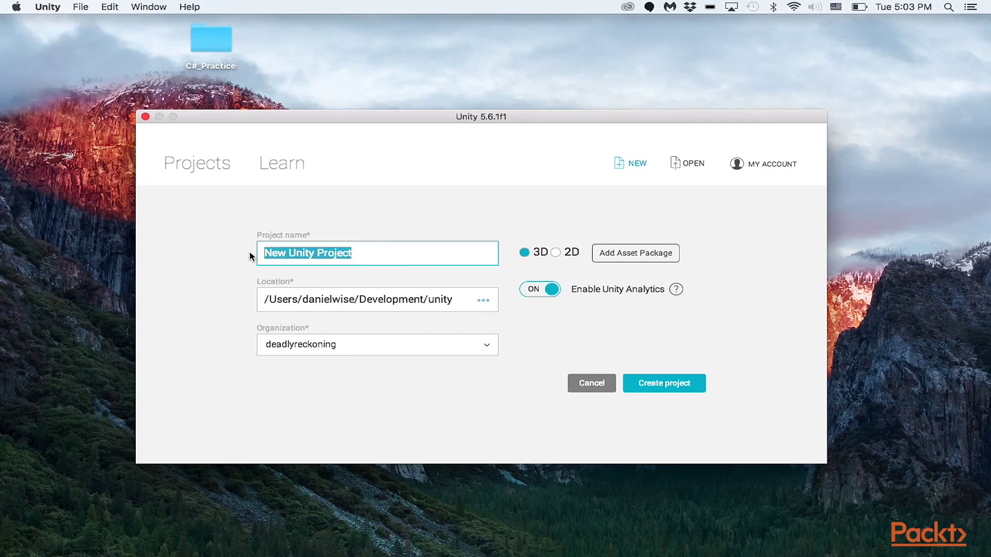
{"action": "type", "text": "Tour_"}
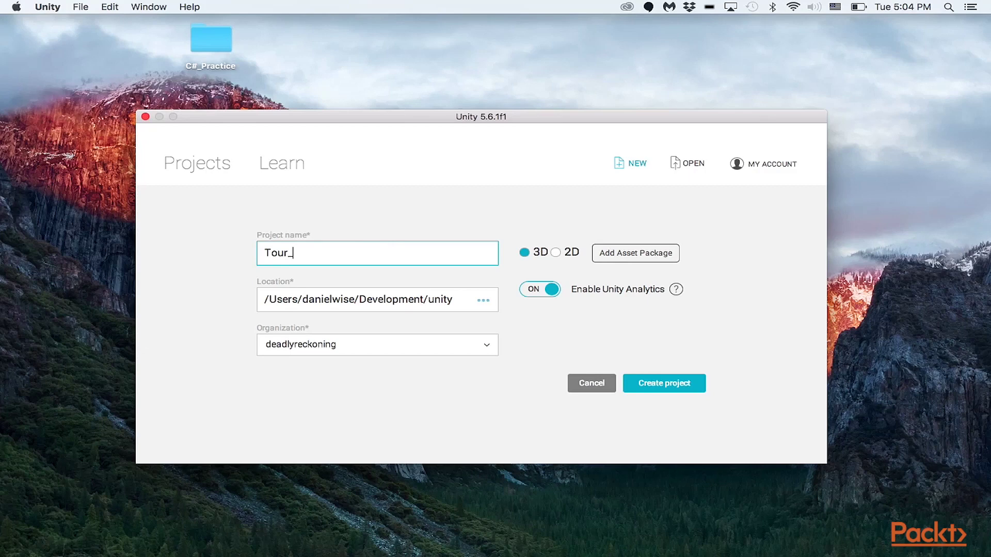
{"action": "type", "text": "Eample"}
{"action": "left_click", "coordinate": [556, 253]}
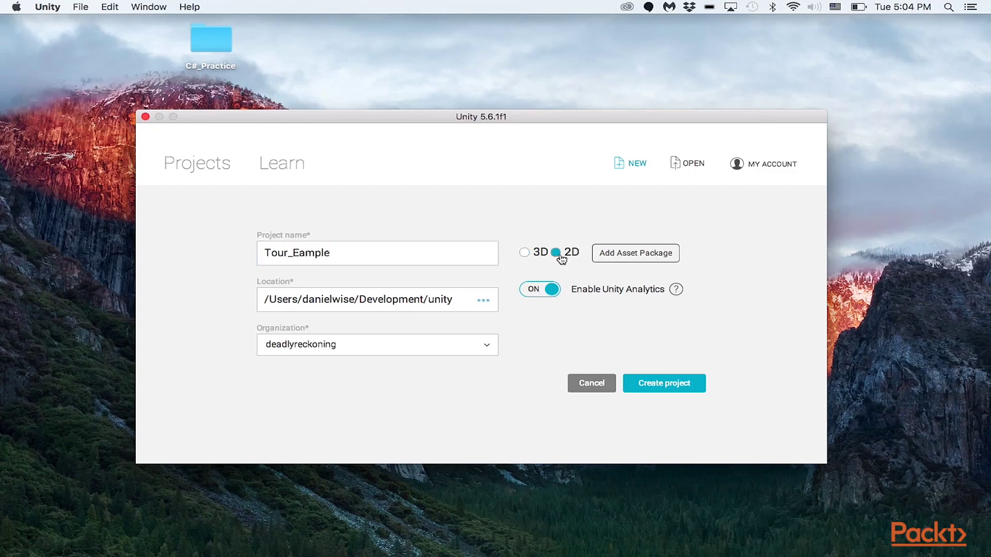
{"action": "left_click", "coordinate": [524, 254]}
{"action": "left_click", "coordinate": [557, 253]}
{"action": "left_click", "coordinate": [526, 254]}
{"action": "left_click", "coordinate": [555, 253]}
{"action": "left_click", "coordinate": [677, 385]}
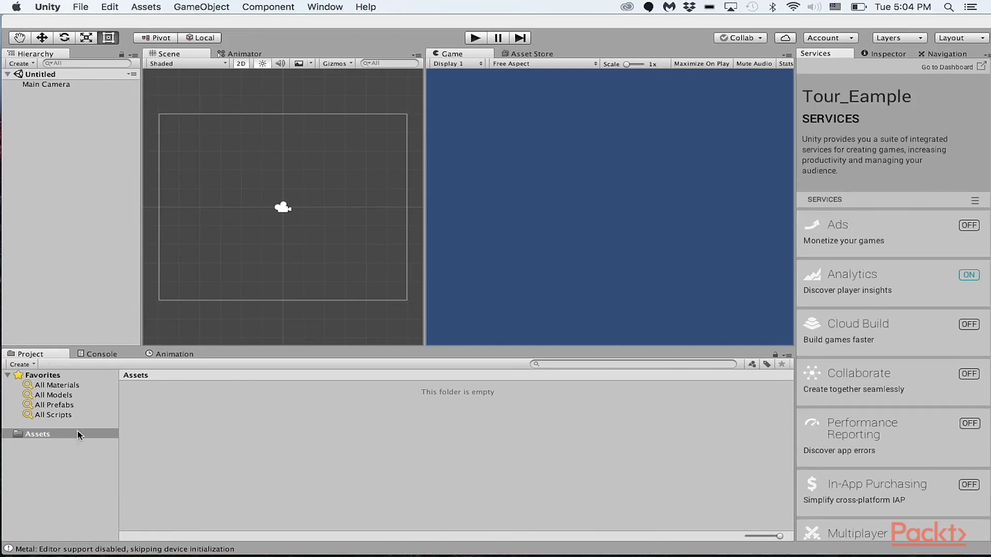
Show the Console, then the Animation tab, and peek at the Account and Collab dropdowns
{"action": "left_click", "coordinate": [103, 354]}
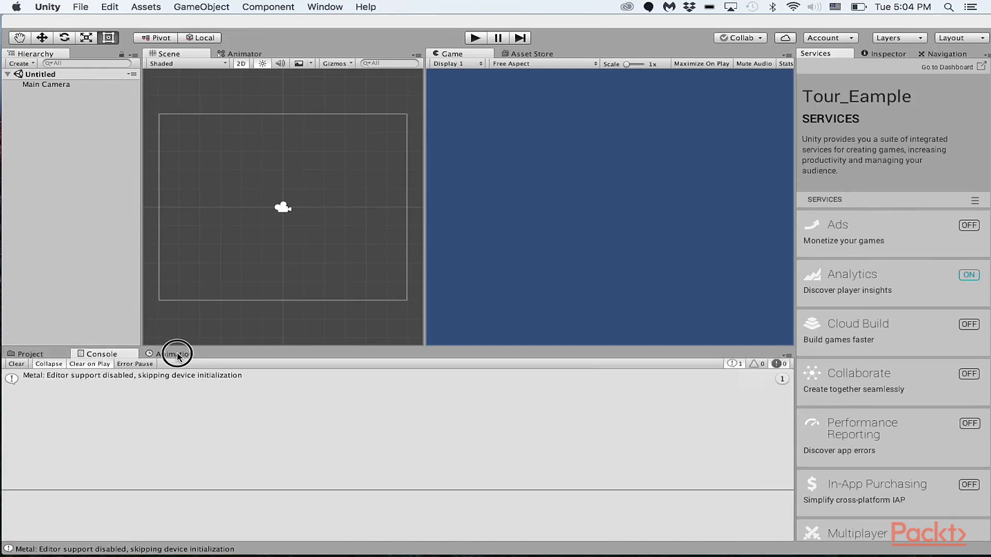
{"action": "left_click", "coordinate": [175, 354]}
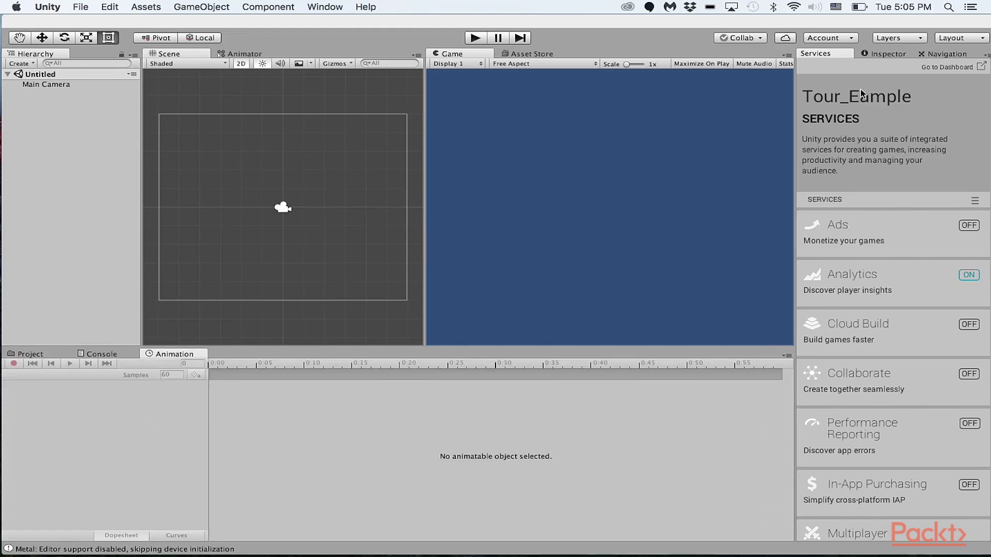
{"action": "left_click", "coordinate": [838, 38]}
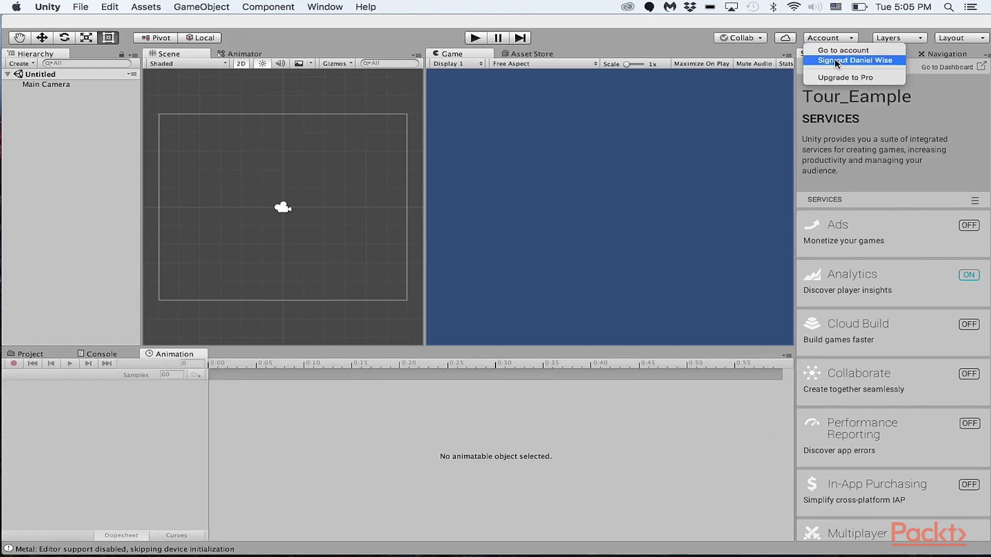
{"action": "left_click", "coordinate": [841, 36]}
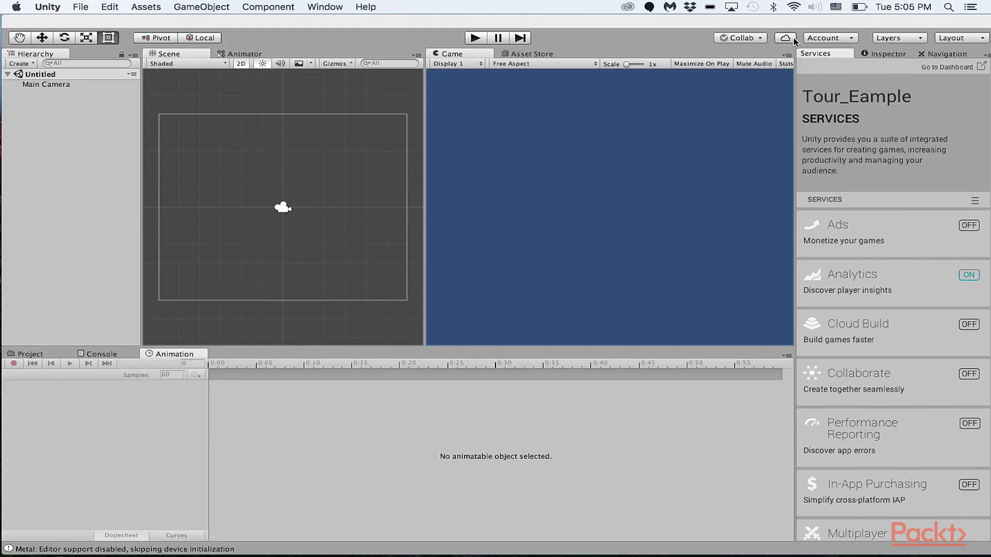
{"action": "left_click", "coordinate": [751, 41]}
{"action": "left_click", "coordinate": [758, 40]}
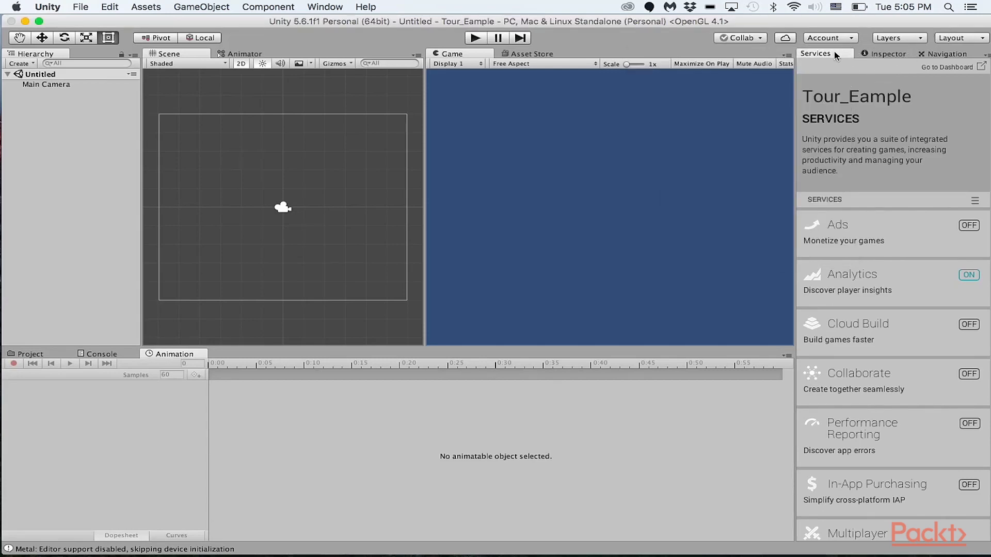
Reorder the right-panel tabs to Inspector, Navigation, Services, leaving Services showing
{"action": "left_click", "coordinate": [876, 55]}
{"action": "left_click_drag", "start_coordinate": [876, 54], "coordinate": [821, 57]}
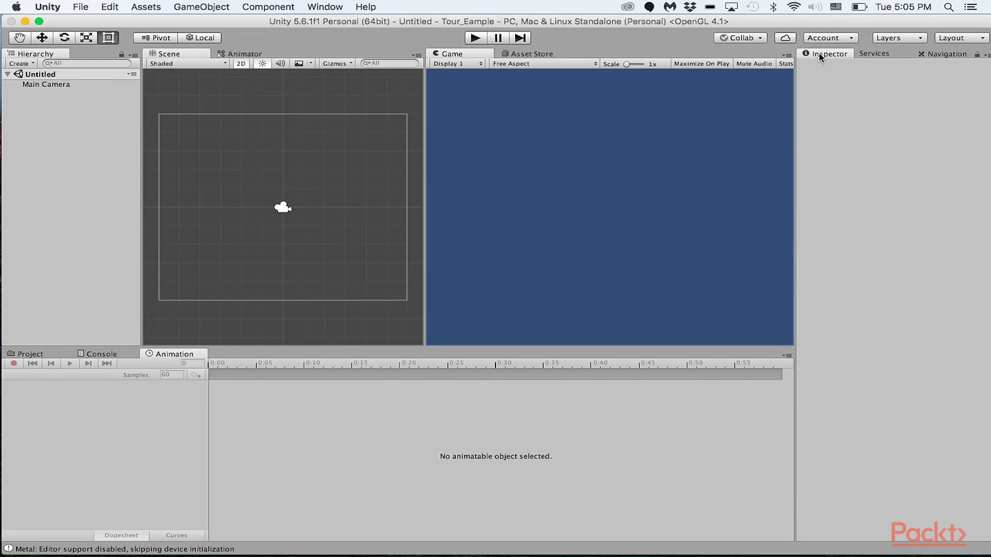
{"action": "left_click", "coordinate": [884, 54]}
{"action": "left_click", "coordinate": [927, 55]}
{"action": "left_click_drag", "start_coordinate": [926, 55], "coordinate": [880, 54]}
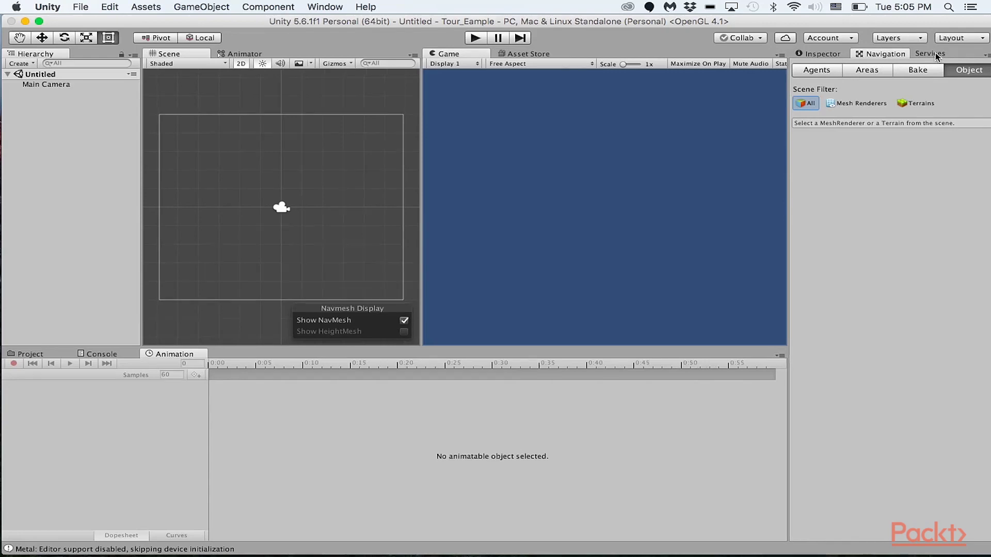
{"action": "left_click", "coordinate": [930, 53]}
{"action": "left_click", "coordinate": [823, 54]}
{"action": "left_click", "coordinate": [882, 54]}
{"action": "left_click", "coordinate": [930, 54]}
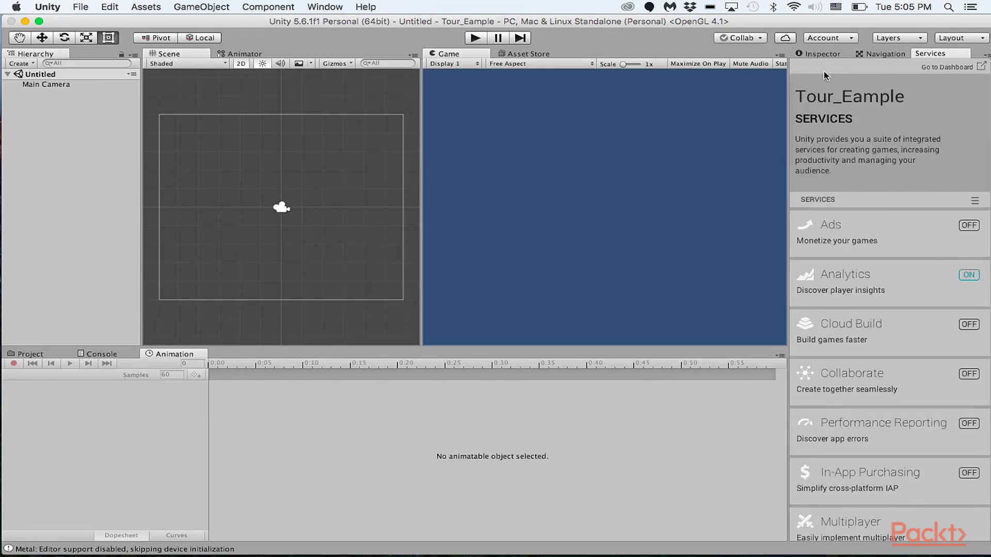
Browse the Assets, GameObject and Component menus, then close them
{"action": "left_click", "coordinate": [146, 7]}
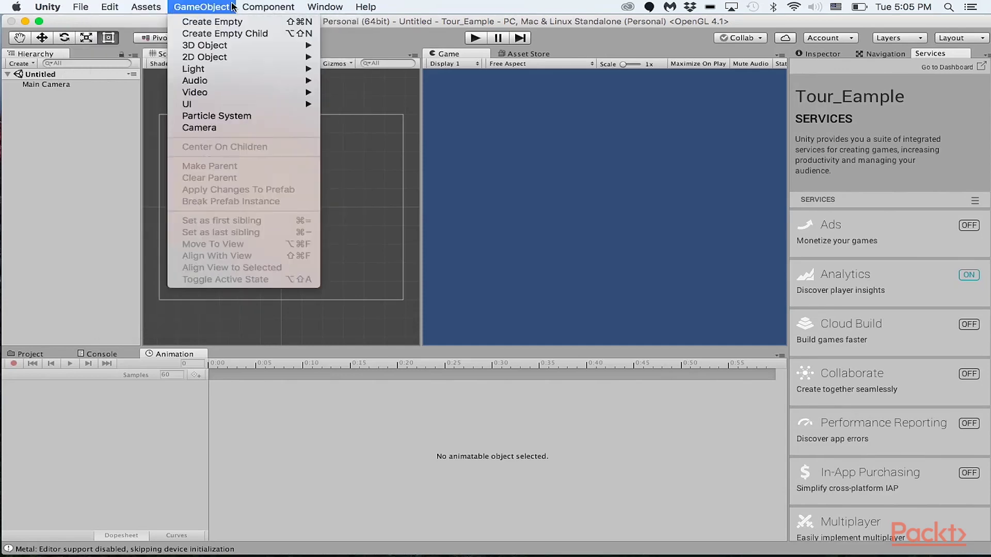
{"action": "mouse_move", "coordinate": [253, 10]}
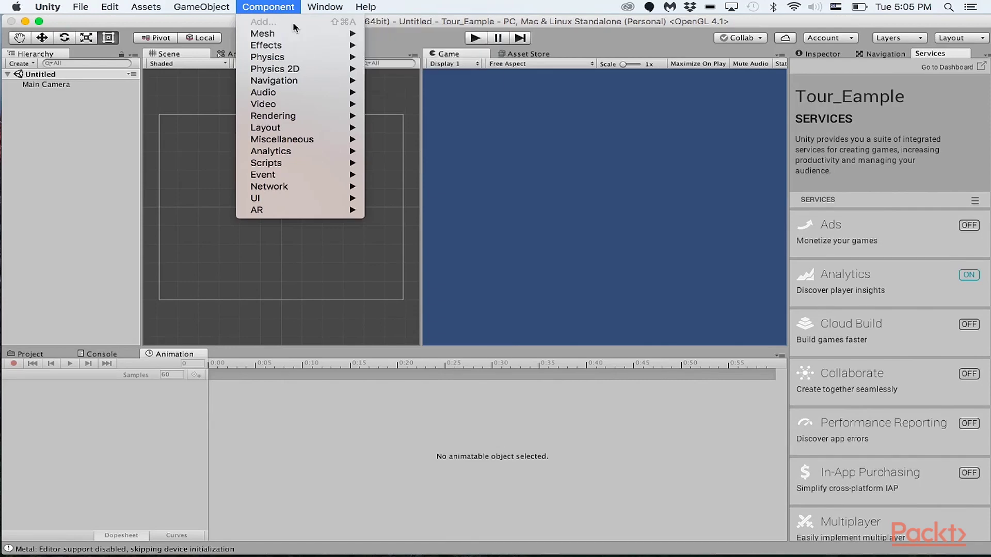
{"action": "mouse_move", "coordinate": [212, 5]}
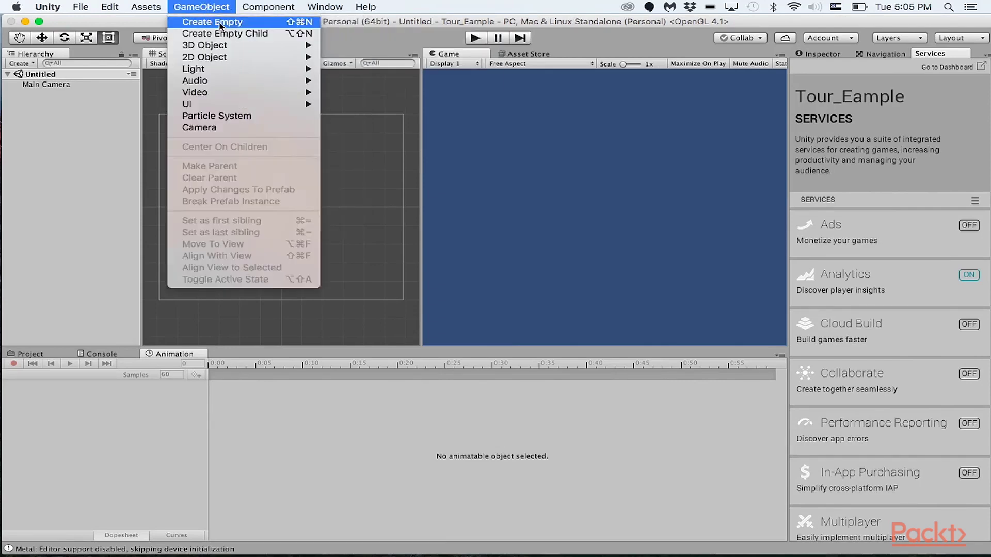
{"action": "left_click", "coordinate": [46, 197]}
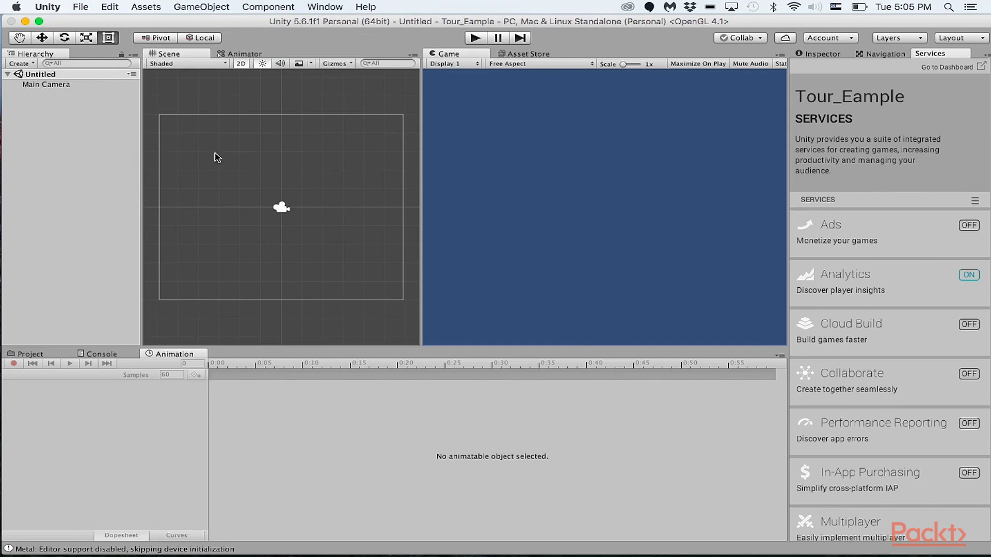
Widen the Scene view over the Game view and pan the camera frame with the Hand tool
{"action": "left_click", "coordinate": [20, 39]}
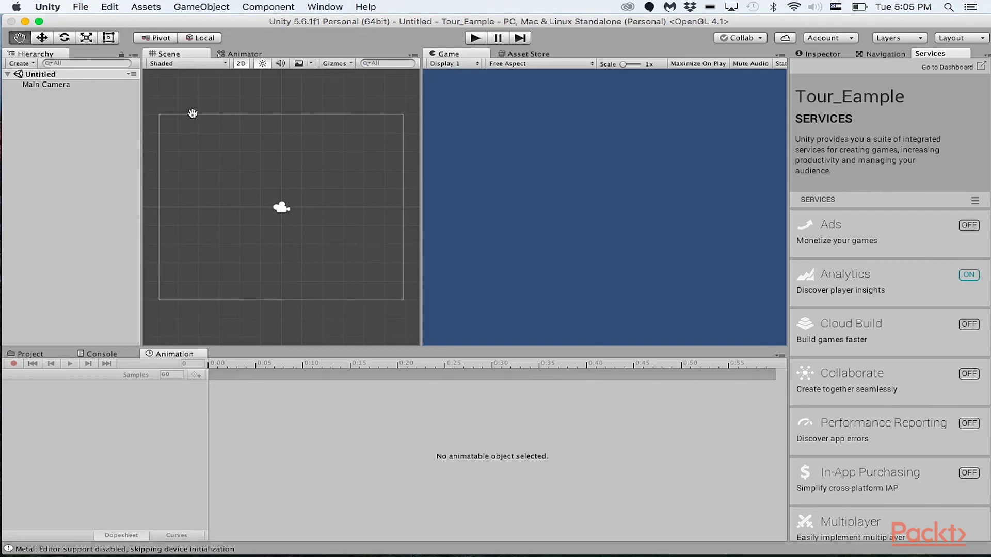
{"action": "left_click_drag", "start_coordinate": [422, 178], "coordinate": [521, 178]}
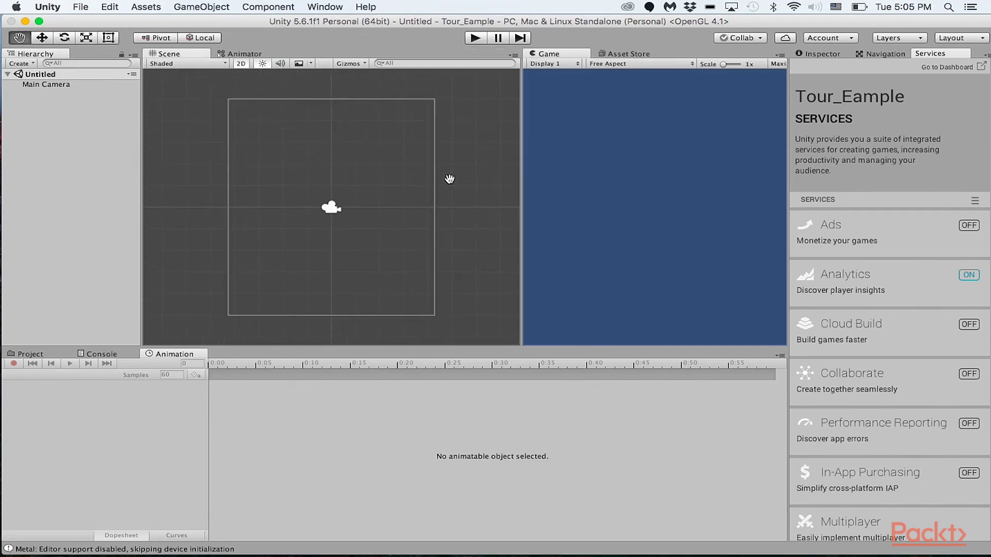
{"action": "left_click_drag", "start_coordinate": [357, 169], "coordinate": [396, 144]}
Turn off 2D mode and orbit the Scene view in 3D perspective
{"action": "left_click", "coordinate": [242, 64]}
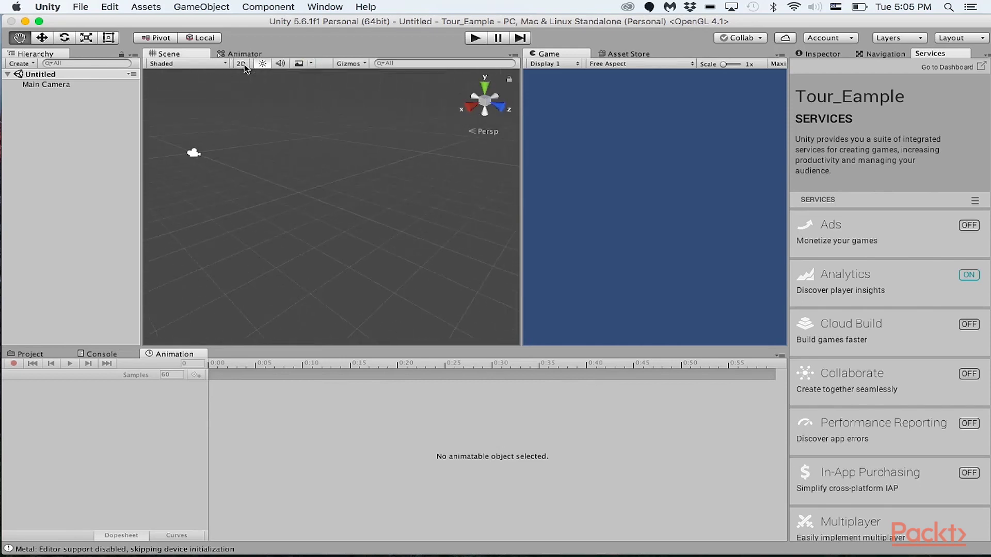
{"action": "left_click", "coordinate": [242, 64]}
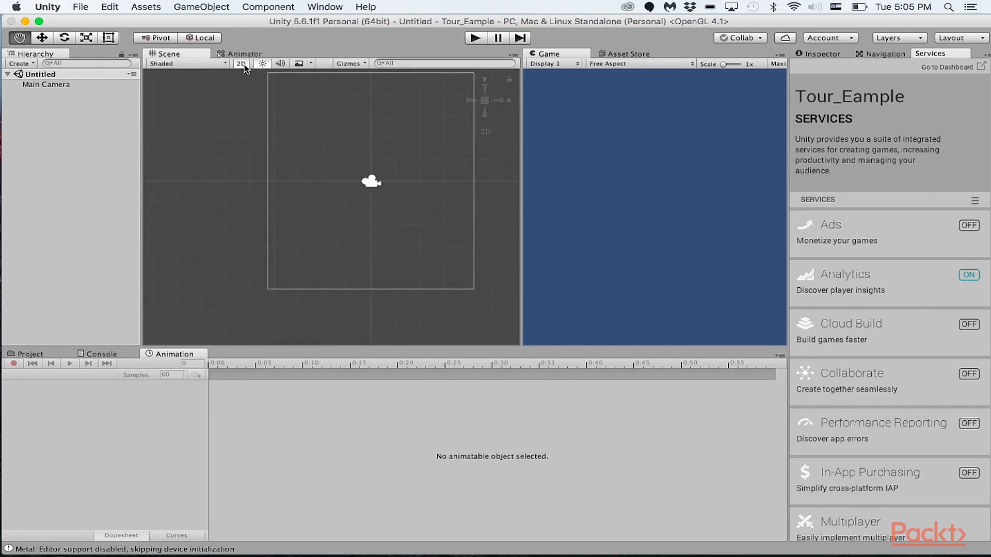
{"action": "left_click", "coordinate": [242, 63]}
{"action": "left_click_drag", "start_coordinate": [202, 112], "coordinate": [203, 115], "text": "alt"}
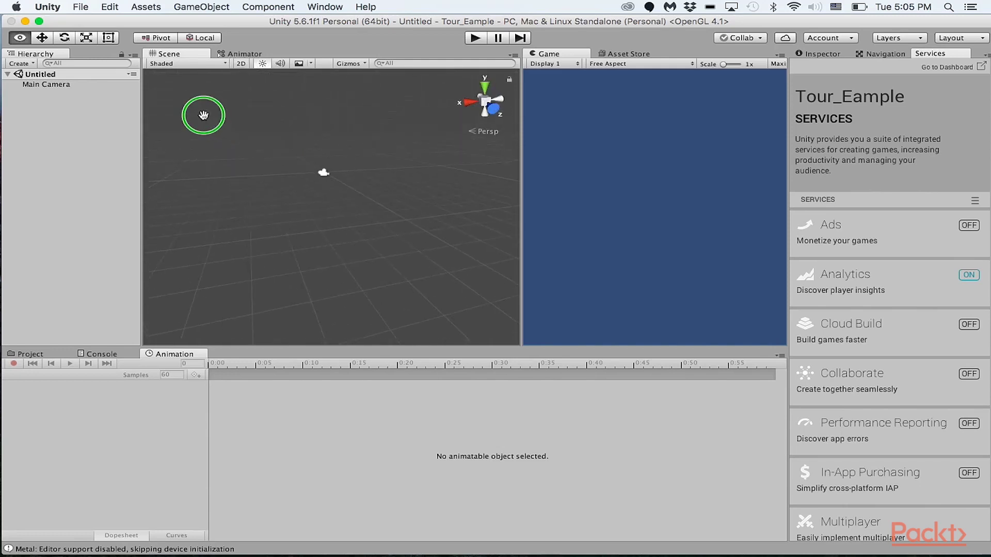
{"action": "left_click", "coordinate": [242, 63]}
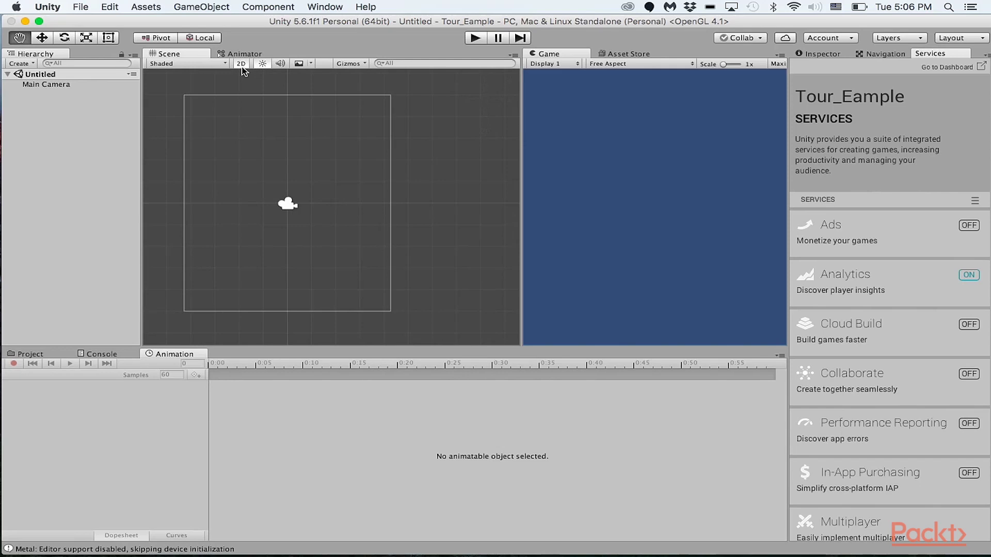
{"action": "left_click", "coordinate": [242, 64]}
{"action": "left_click_drag", "start_coordinate": [349, 213], "coordinate": [340, 163], "text": "alt"}
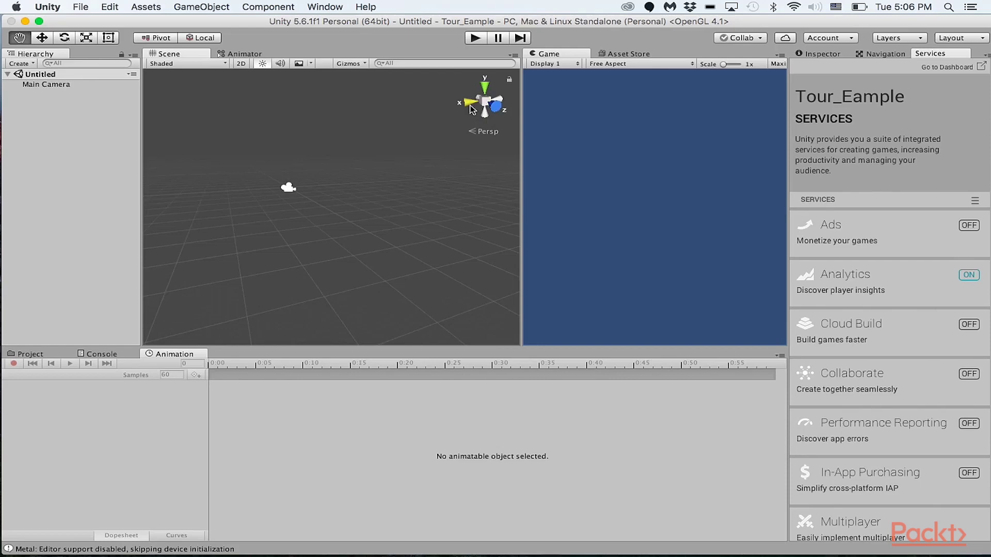
Snap the scene to Right, Top and Back views using the scene gizmo
{"action": "left_click", "coordinate": [480, 102]}
{"action": "left_click", "coordinate": [484, 87]}
{"action": "left_click", "coordinate": [485, 98]}
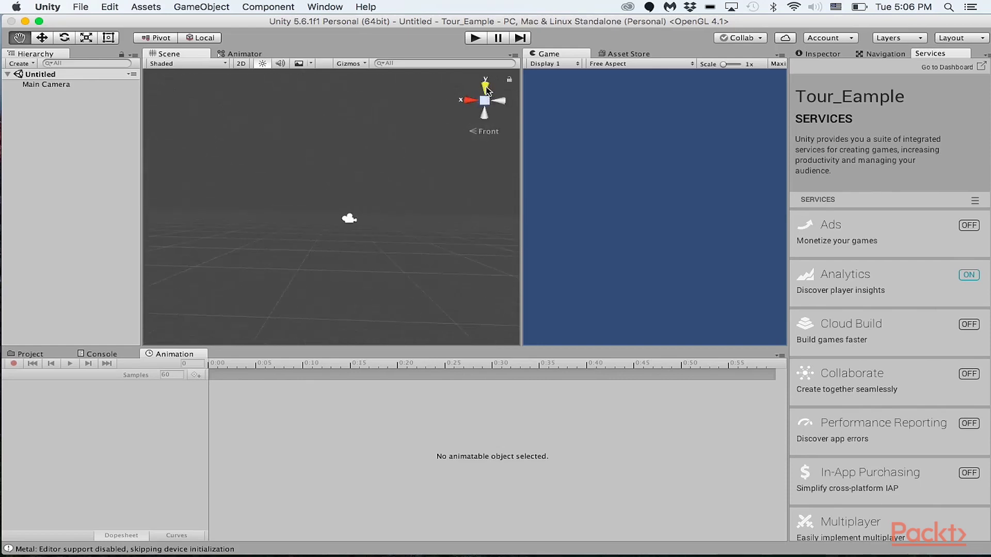
{"action": "left_click", "coordinate": [483, 101]}
{"action": "left_click", "coordinate": [483, 101]}
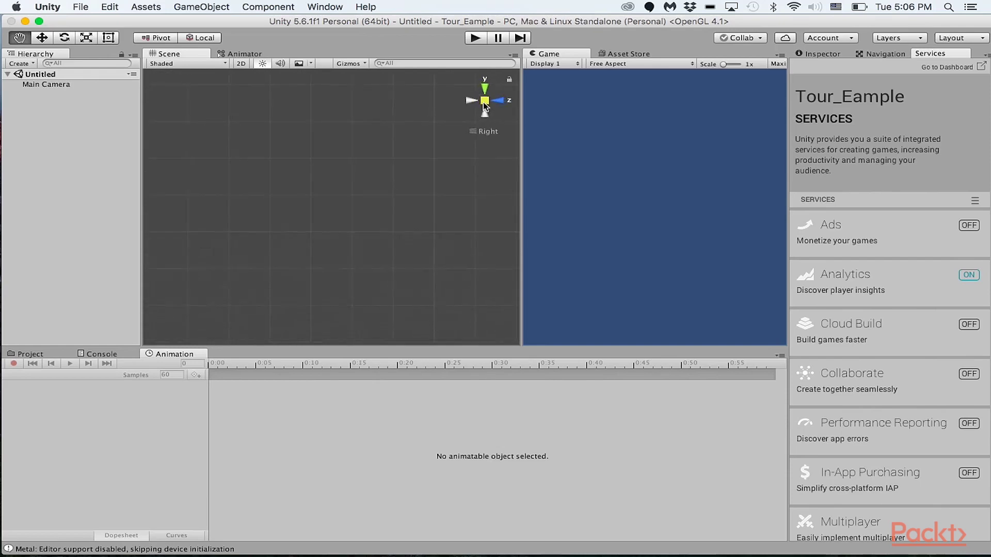
{"action": "left_click", "coordinate": [471, 101]}
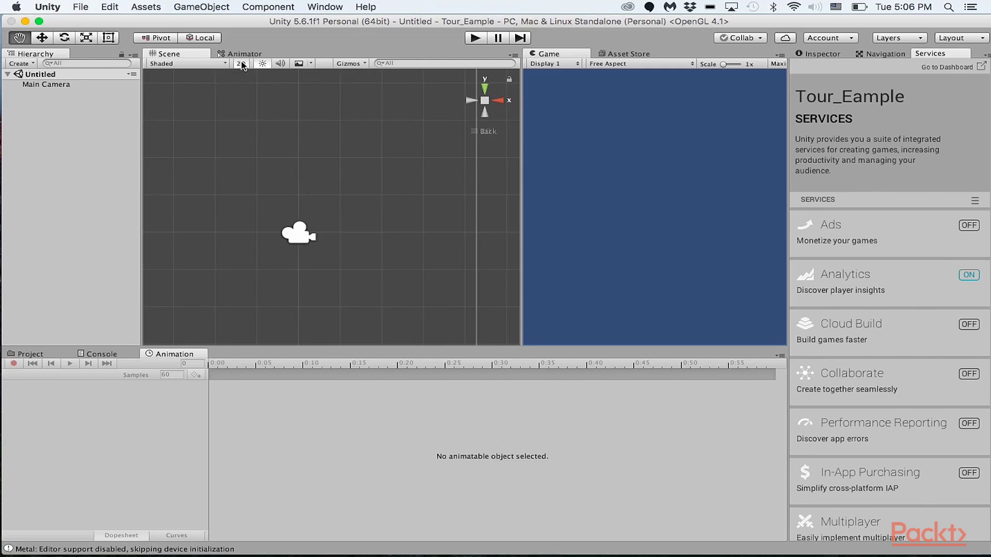
{"action": "left_click", "coordinate": [485, 89]}
Orbit the view to an isometric angle, then pan and orbit the grid
{"action": "left_click_drag", "start_coordinate": [361, 153], "coordinate": [370, 237], "text": "alt"}
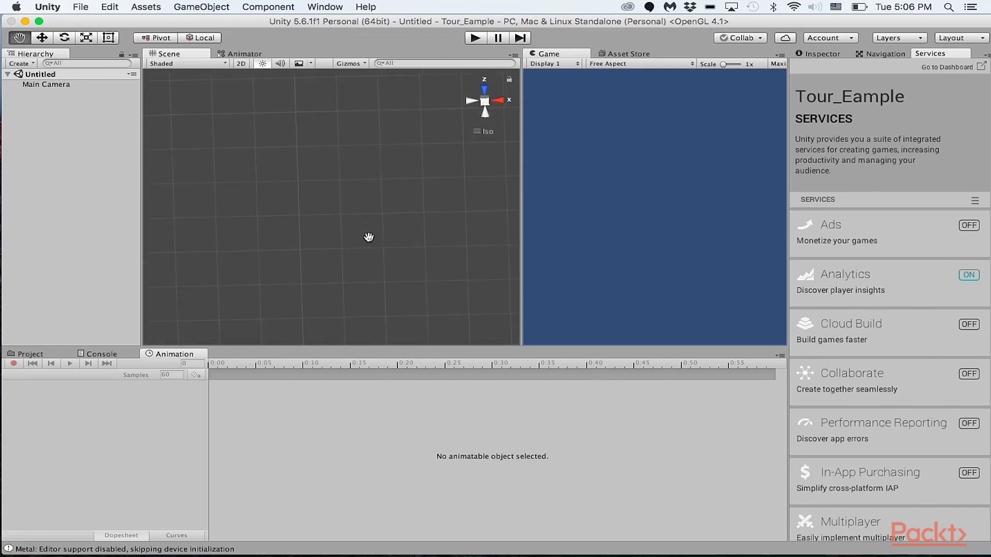
{"action": "left_click_drag", "start_coordinate": [373, 277], "coordinate": [326, 131], "text": "alt"}
{"action": "left_click", "coordinate": [505, 101]}
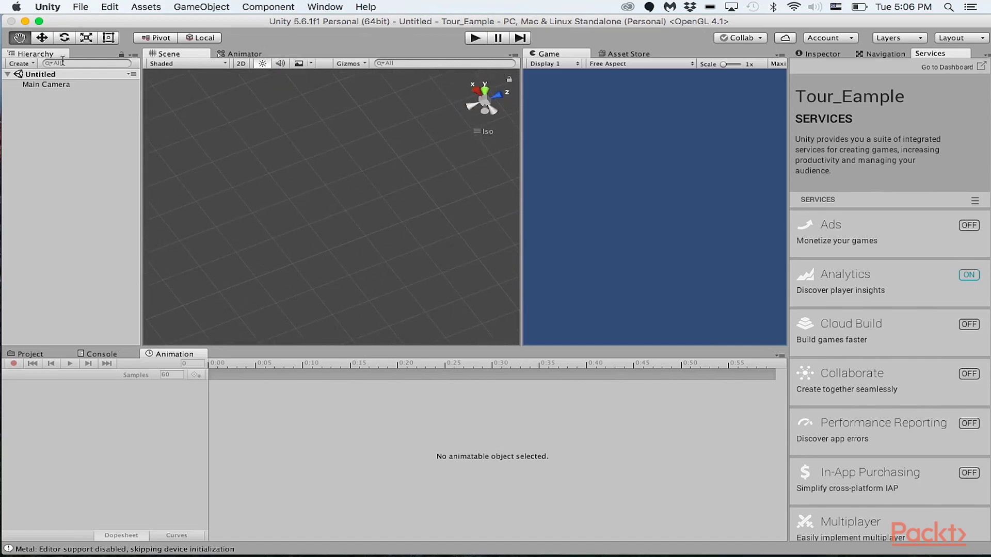
{"action": "left_click", "coordinate": [42, 41]}
{"action": "left_click", "coordinate": [19, 39]}
{"action": "left_click_drag", "start_coordinate": [319, 198], "coordinate": [261, 96]}
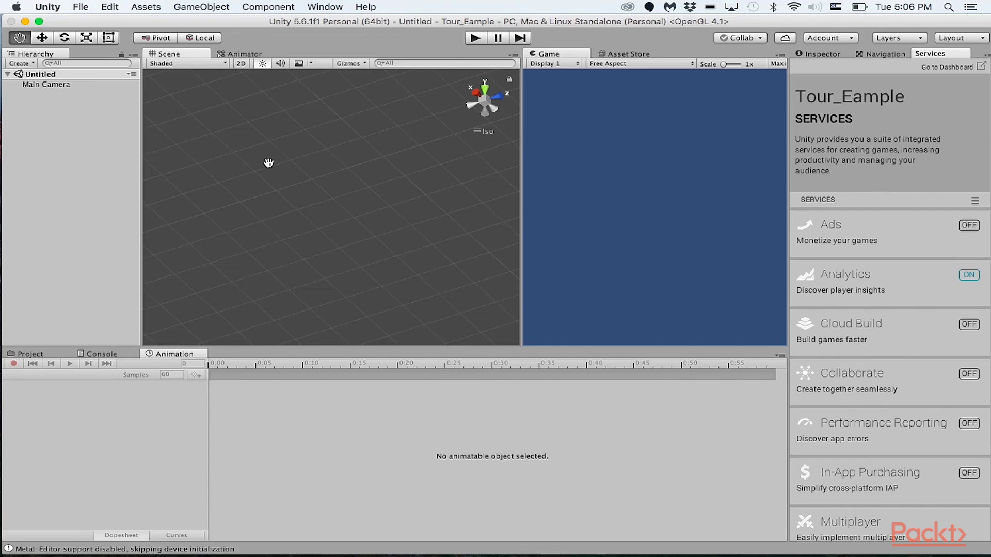
{"action": "left_click_drag", "start_coordinate": [330, 233], "coordinate": [303, 294], "text": "alt"}
{"action": "left_click_drag", "start_coordinate": [323, 166], "coordinate": [325, 193], "text": "alt"}
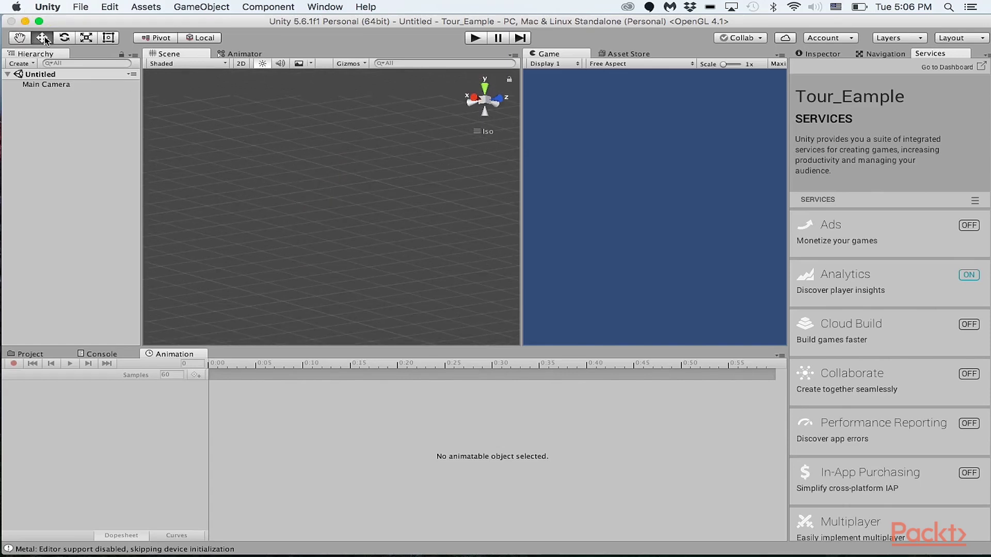
Try the Rotate, Scale and Rect tools from the toolbar, then return to the Hand tool
{"action": "left_click", "coordinate": [64, 39]}
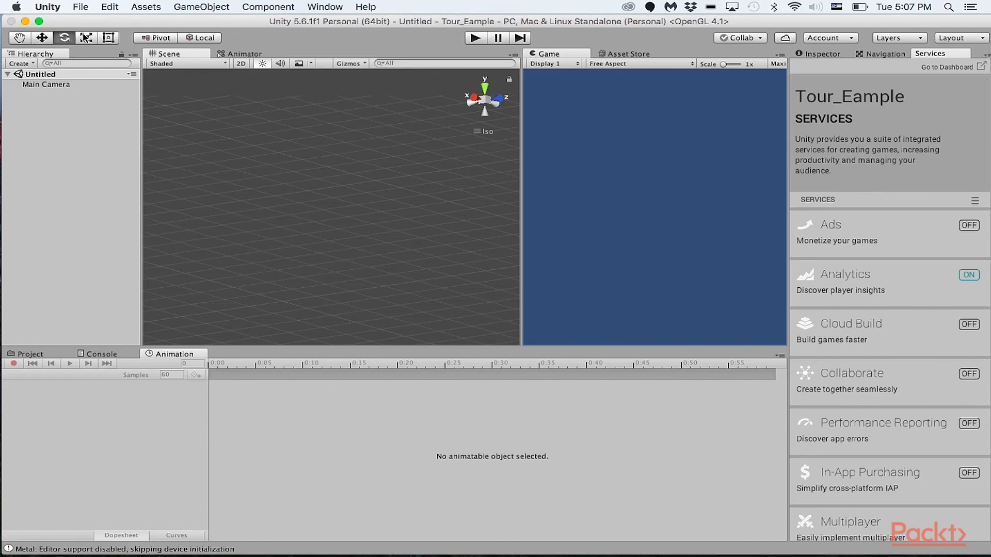
{"action": "left_click", "coordinate": [88, 40]}
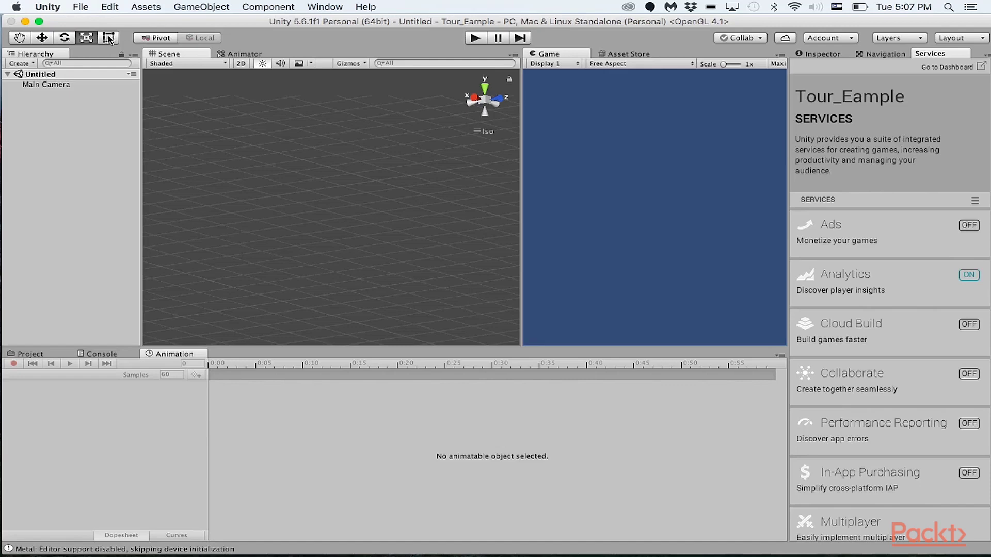
{"action": "left_click", "coordinate": [108, 39]}
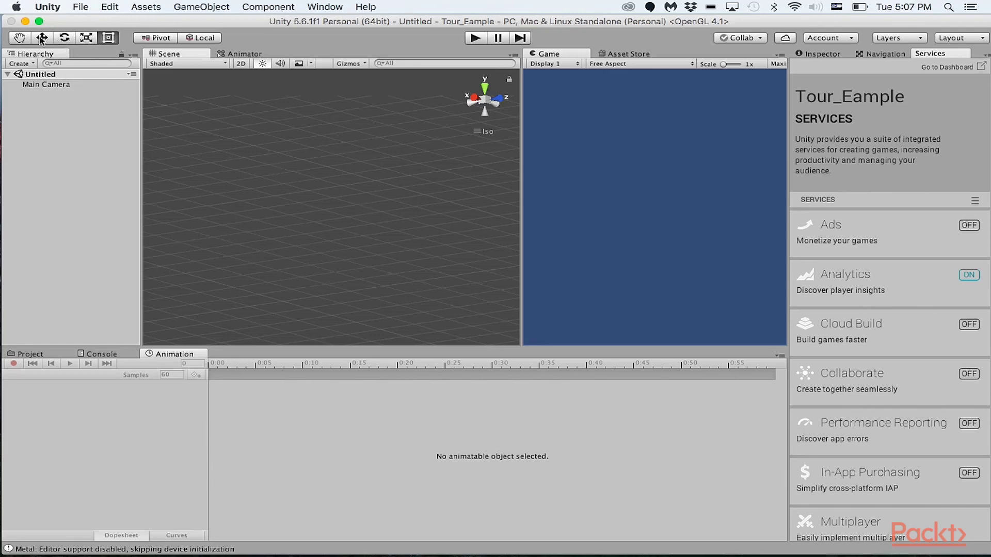
{"action": "left_click", "coordinate": [20, 38]}
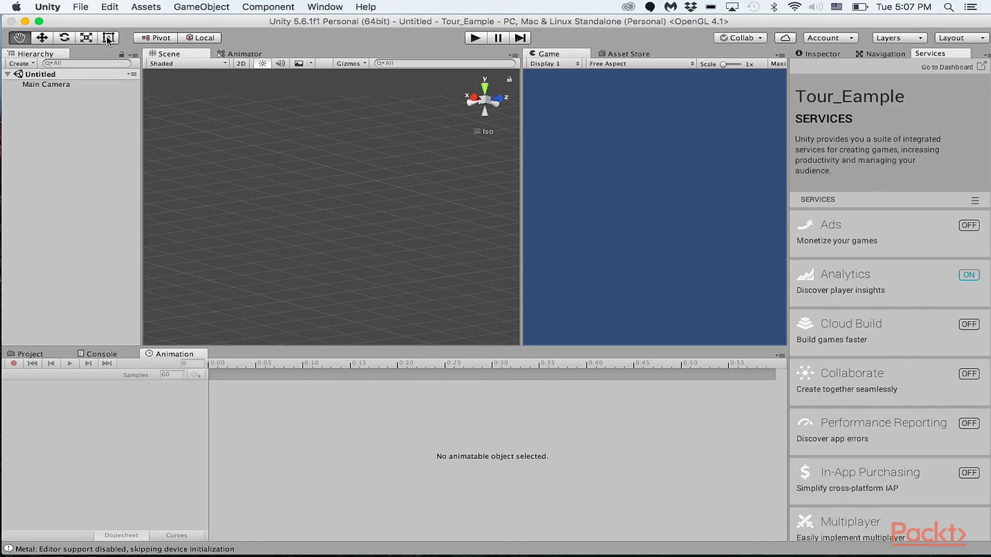
Cycle the transform tools with the Q, W, E, R, T shortcuts, ending on Rect
{"action": "key", "text": "w"}
{"action": "key", "text": "e"}
{"action": "key", "text": "r"}
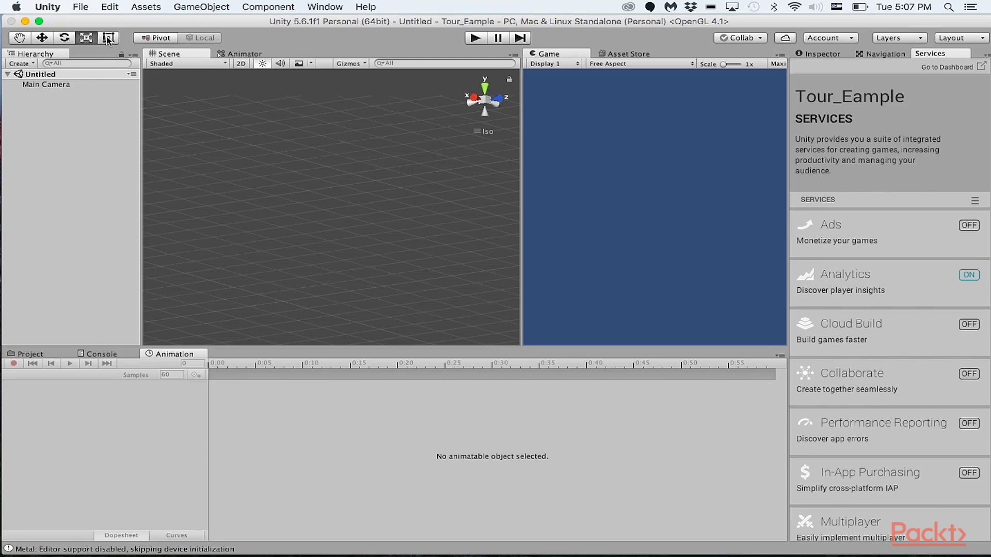
{"action": "key", "text": "t"}
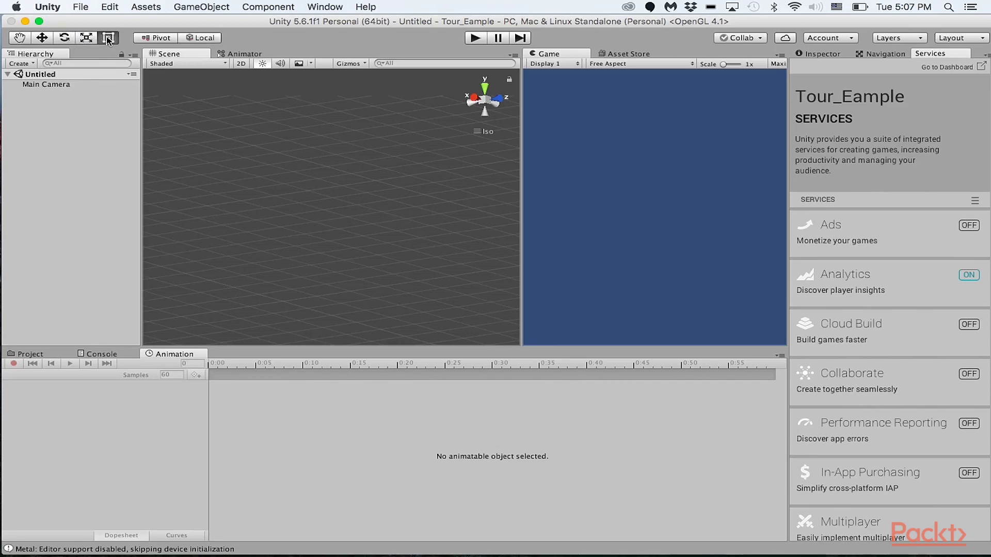
{"action": "left_click", "coordinate": [87, 38]}
{"action": "key", "text": "q"}
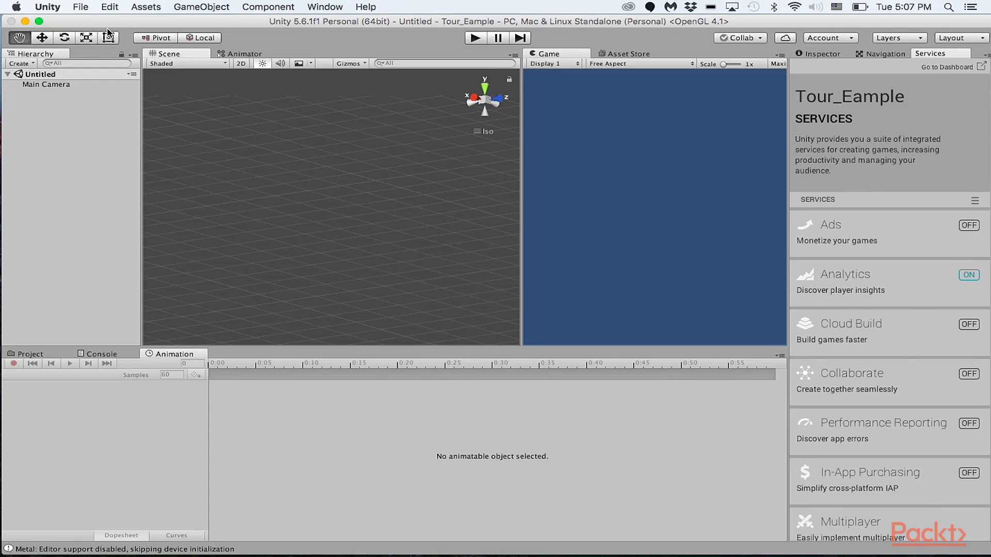
{"action": "key", "text": "w"}
{"action": "key", "text": "e"}
{"action": "key", "text": "r"}
{"action": "key", "text": "t"}
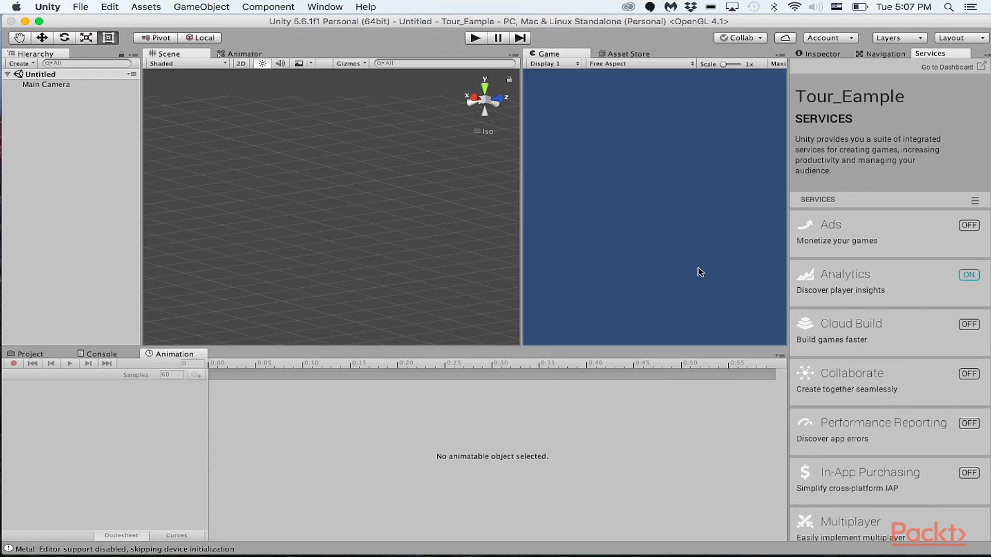